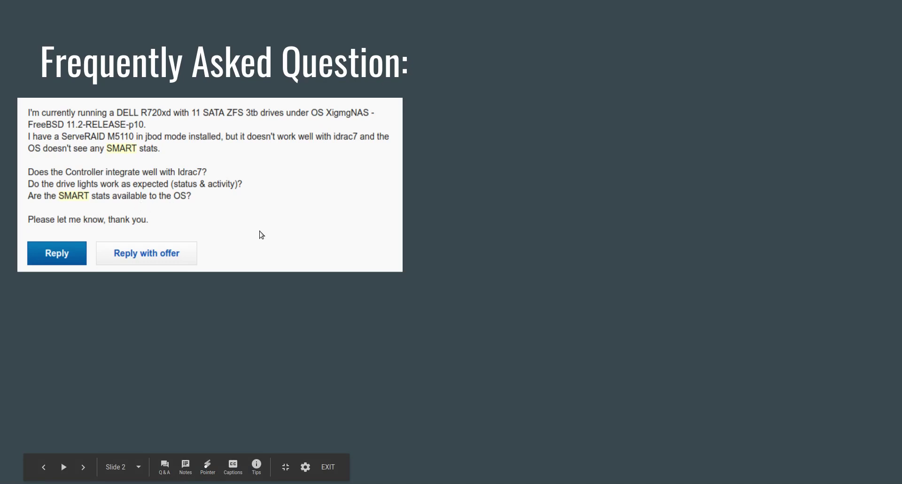
key("Right")
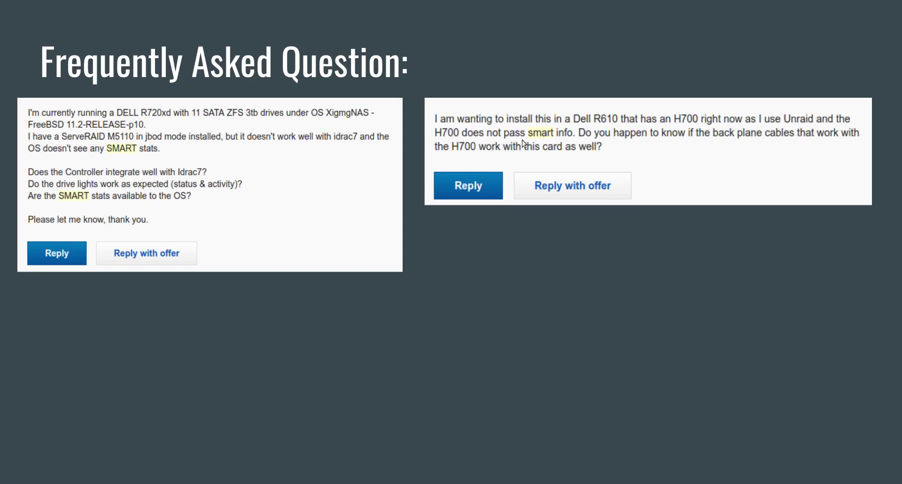
left_click(712, 279)
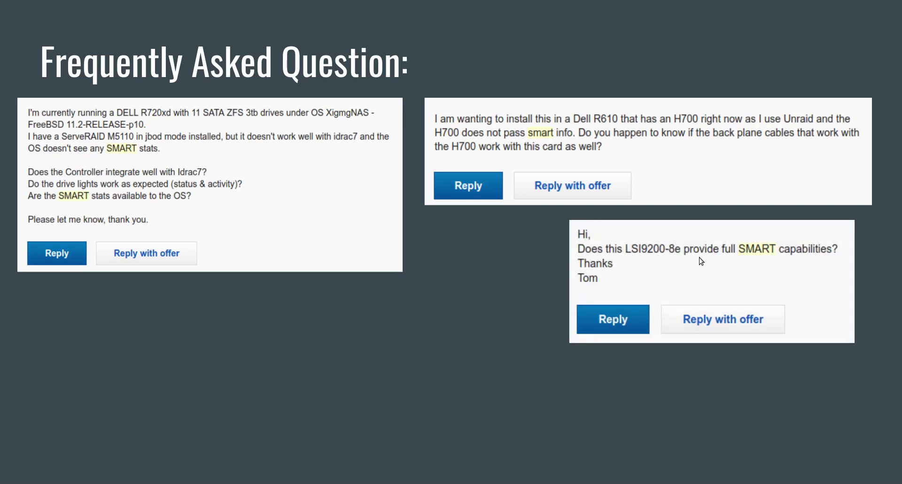
left_click(805, 266)
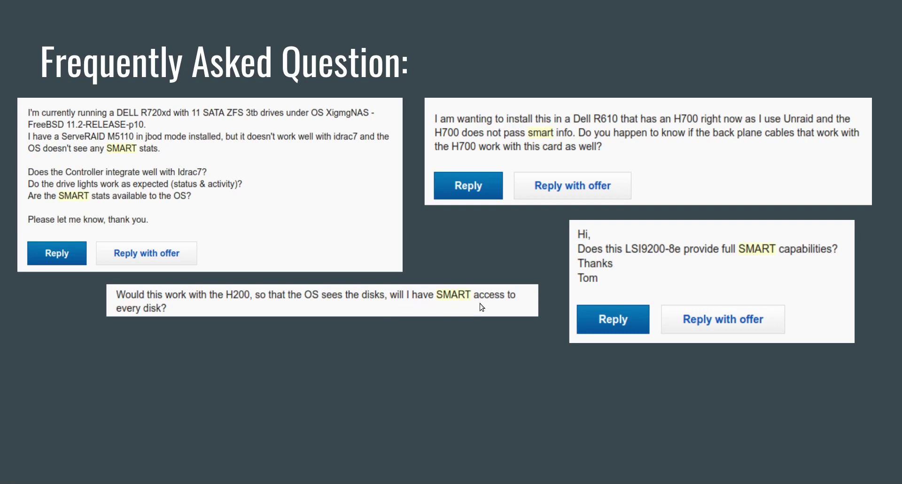
left_click(383, 340)
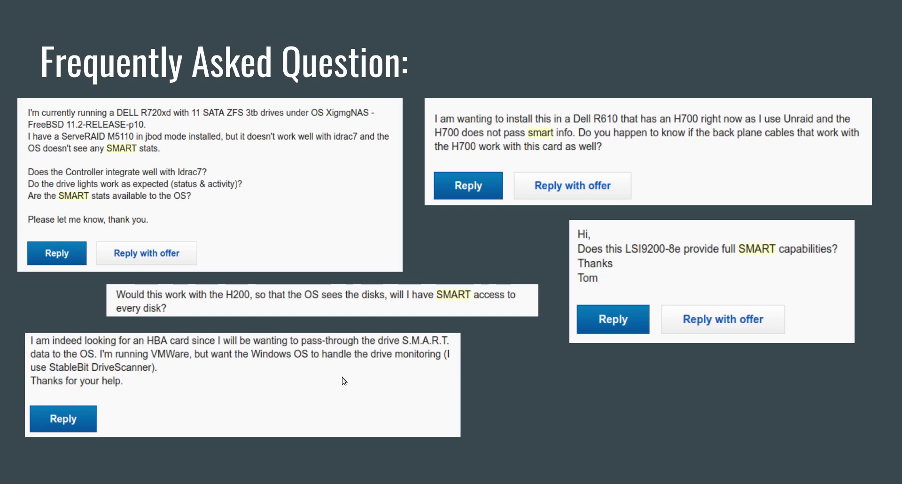
key("Right")
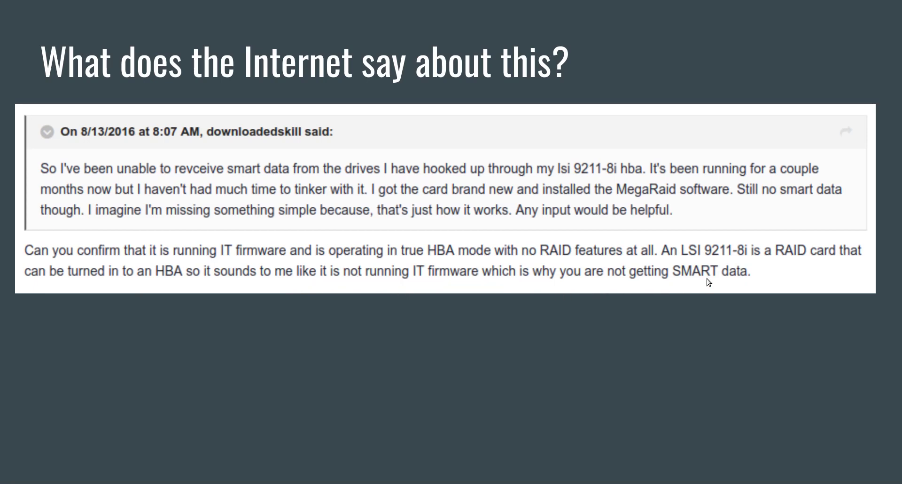
key("Right")
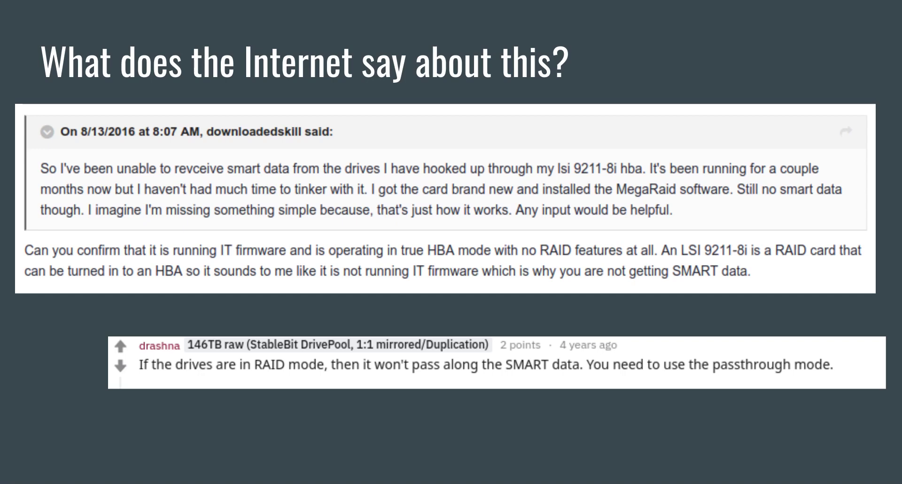
left_click(706, 340)
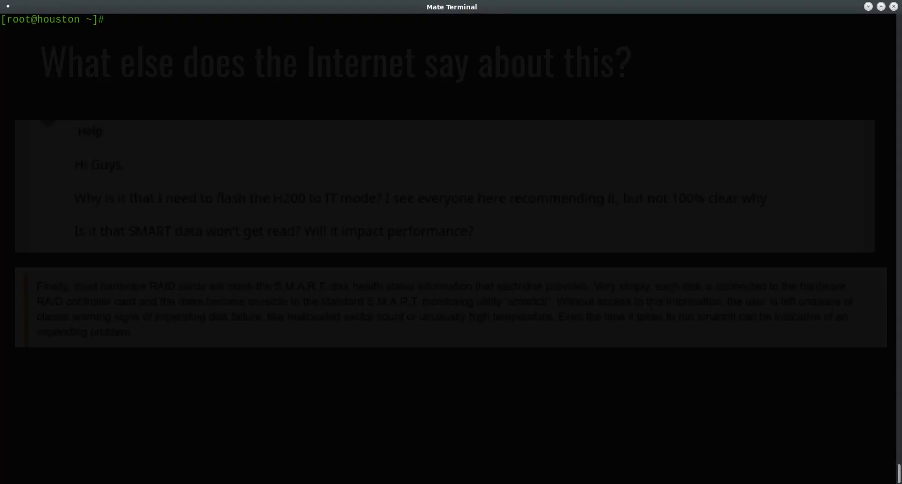
- Print the kernel details with "uname -a" and list the LSI controllers with "lspci -Dmmnn |grep LSI"
type("uname -a")
key("Return")
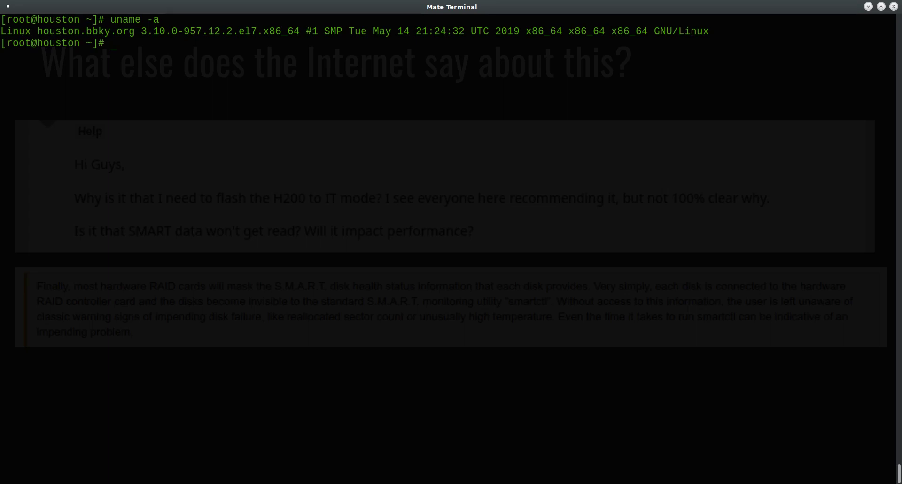
type("lspci -Dmmnn |grep LSI")
key("Return")
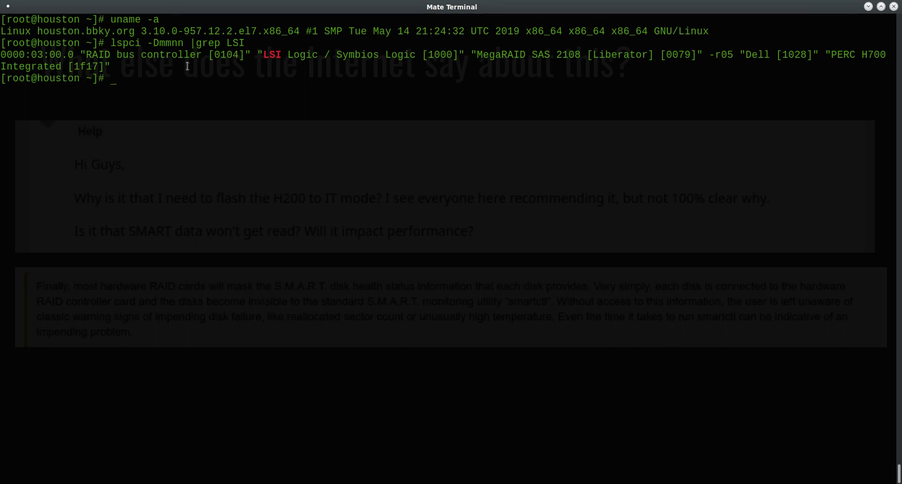
- List the attached SCSI devices with "lsscsi" and scan for SMART-capable devices with "smartctl --scan"
type("lsscsi")
key("Return")
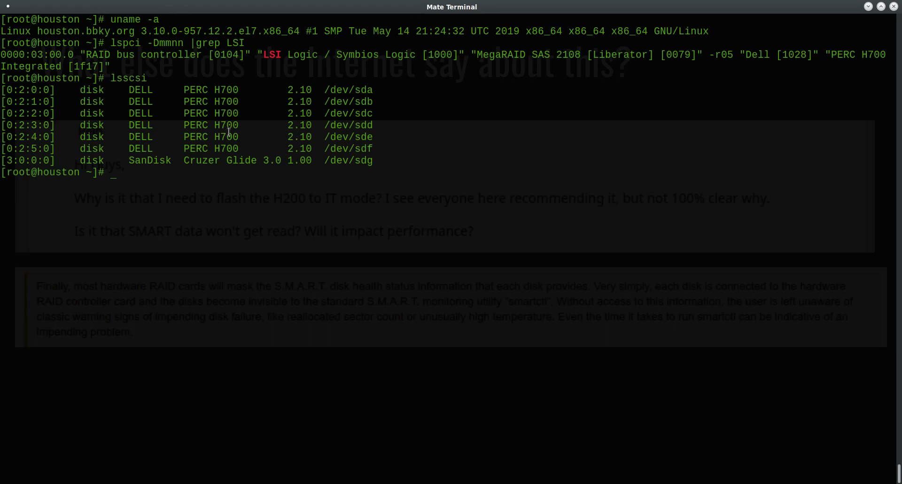
type("smartctl --scan")
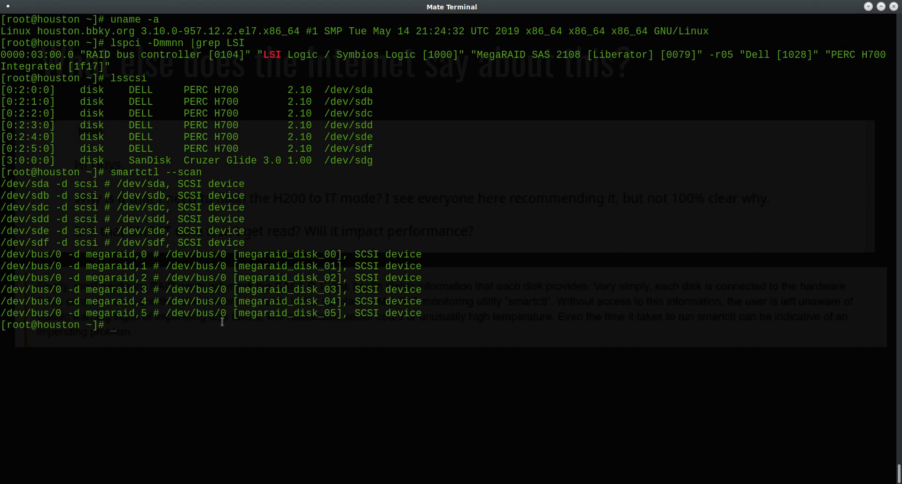
- Run "smartctl /dev/bus/0 -d megaraid,0 -a | less -X", read the SMART report to its end, and return to the prompt
type("smartctl /dev/bus/0 -d meg")
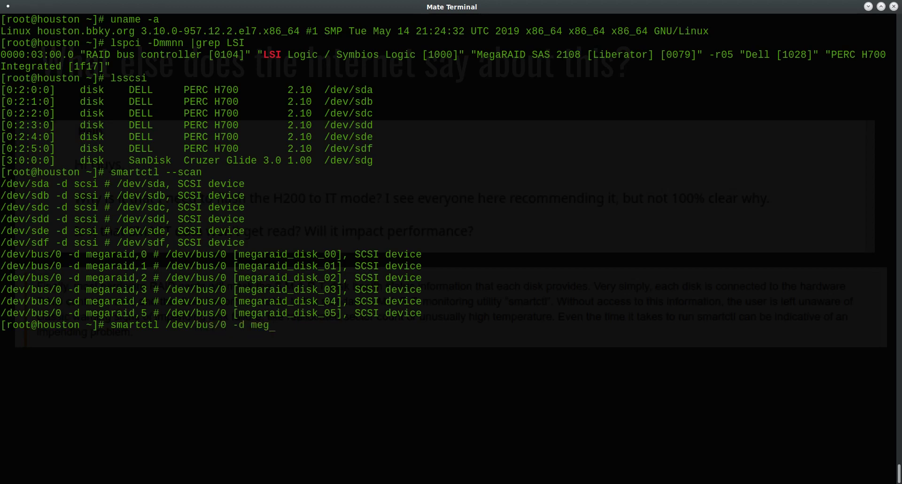
type("araid,0 -a | less -X")
key("Return")
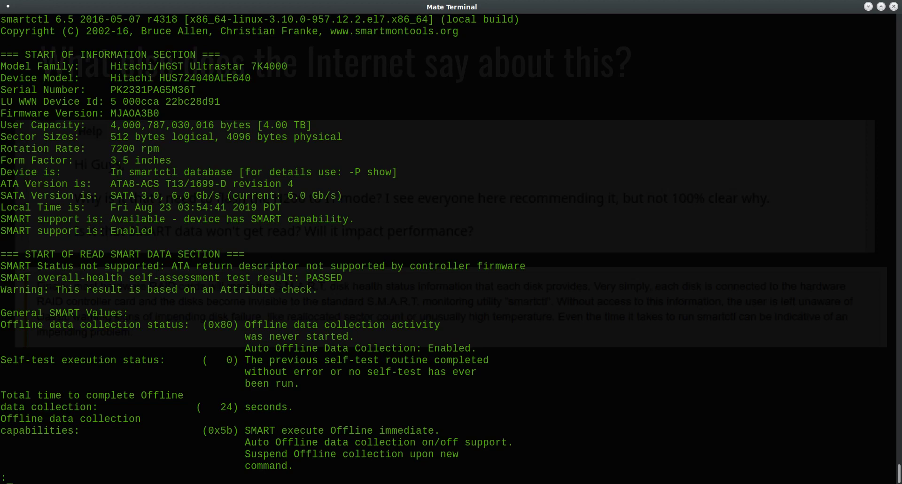
key("space")
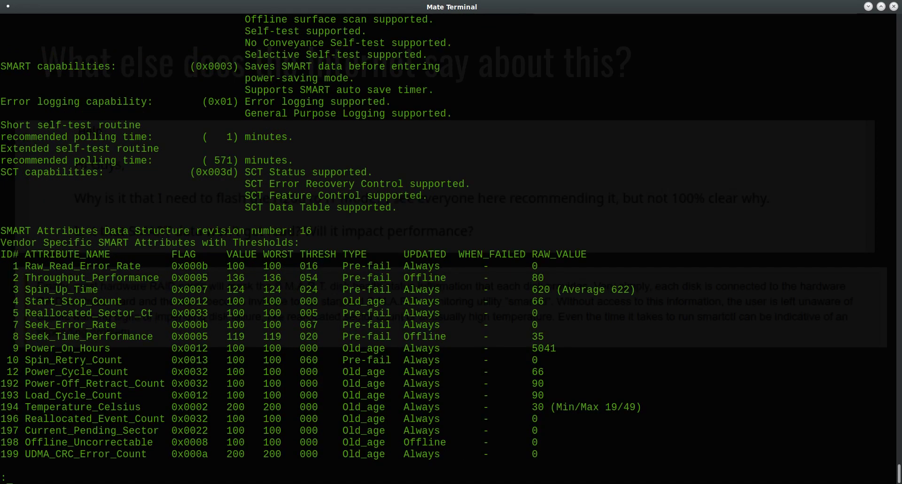
key("space")
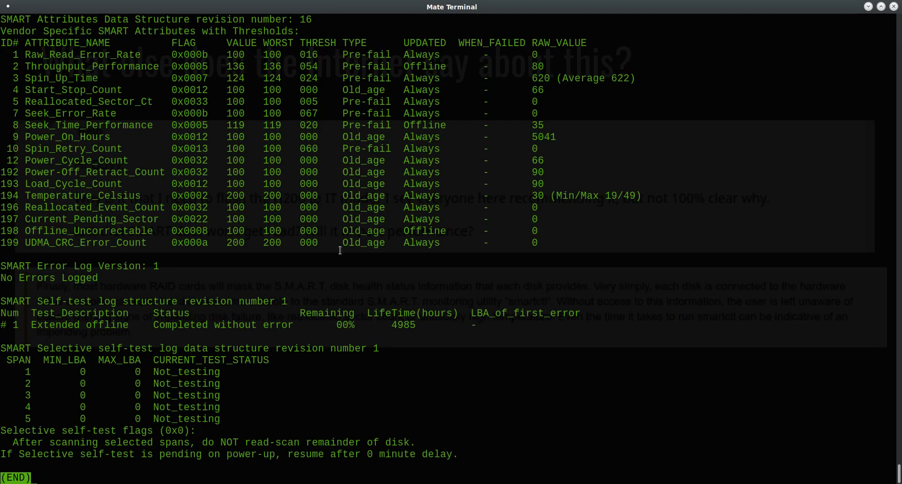
key("alt+Tab")
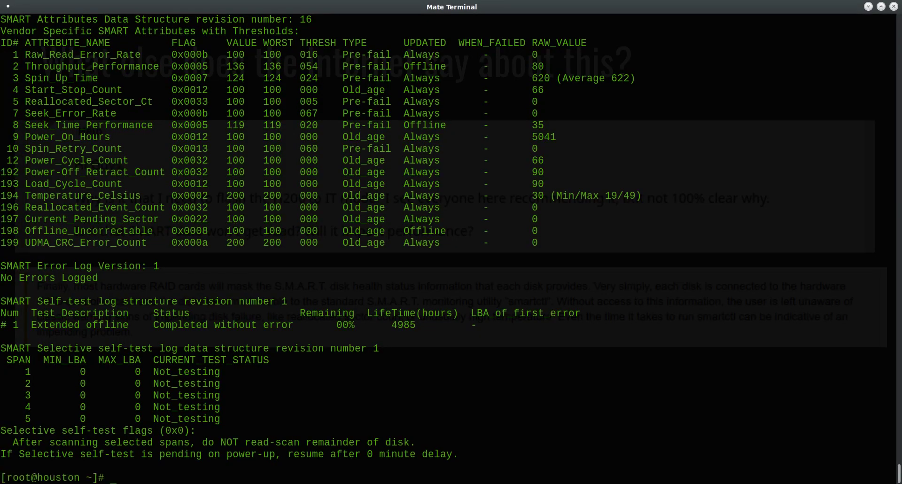
- Query the first disk with "smartctl -a /dev/sda", and rerun the same command with "-d megaraid,0" added
type("smartctl -a /dev/sda")
key("Return")
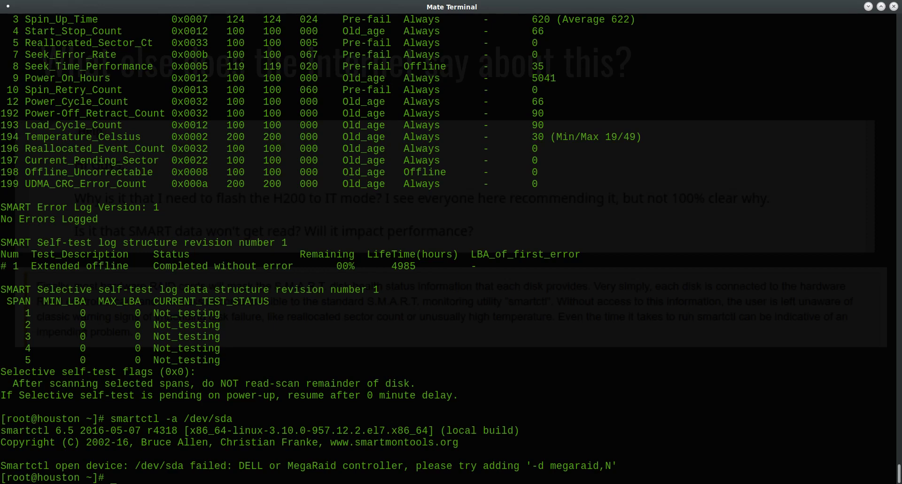
key("Up")
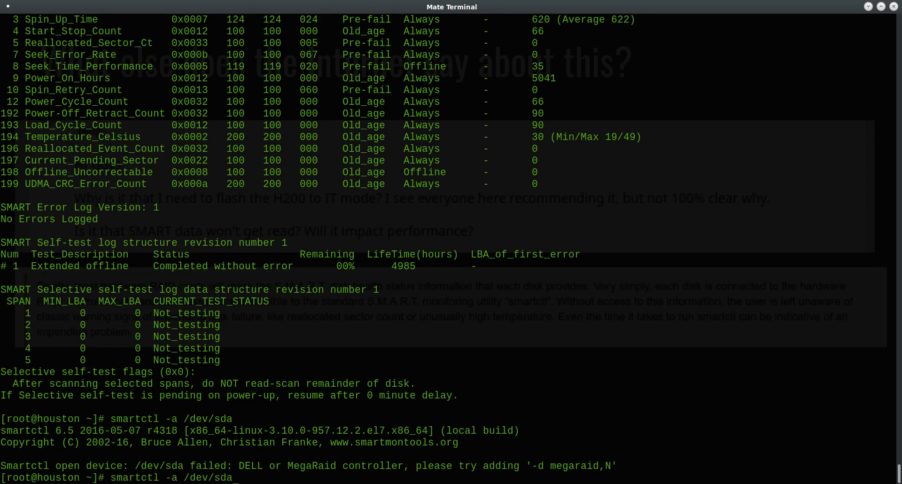
type("-d megaraid,0")
key("Return")
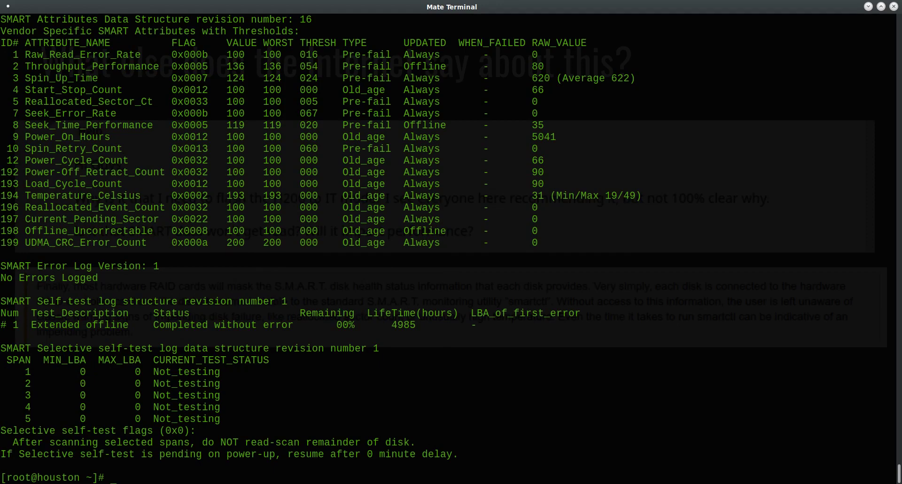
- Switch to the terminal connecting to 192.168.0.228 over SSH and log in with the root account's password
key("alt+Tab")
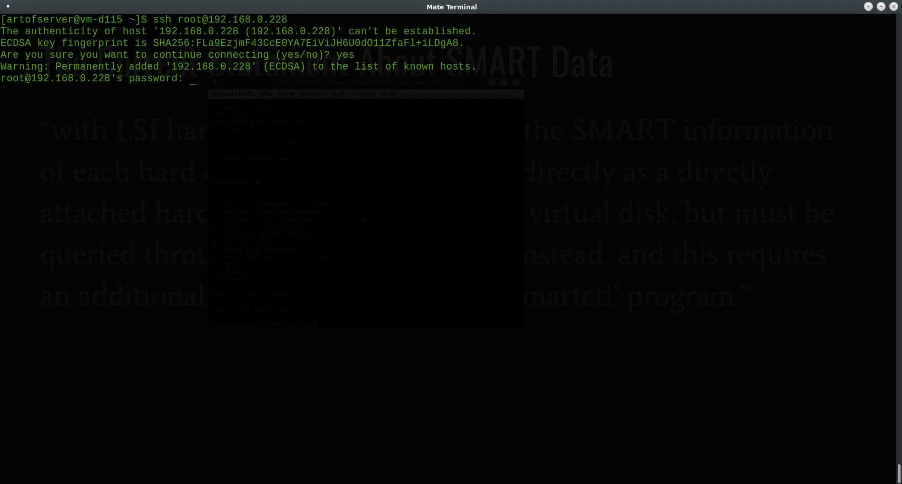
key("Return")
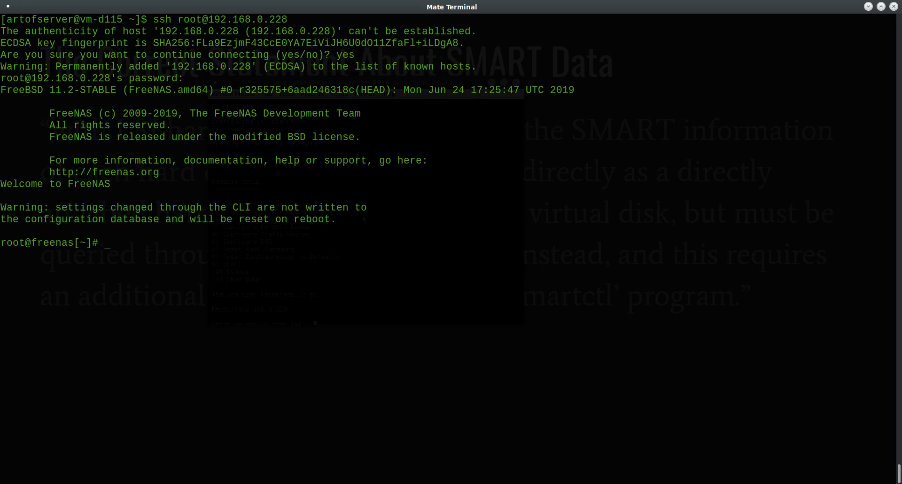
- On the FreeNAS host, list the LSI controllers with "lspci -Dmmnn |grep LSI" and scan for devices with "smartctl --scan"
type("lspci -Dmmnn |grep LSI")
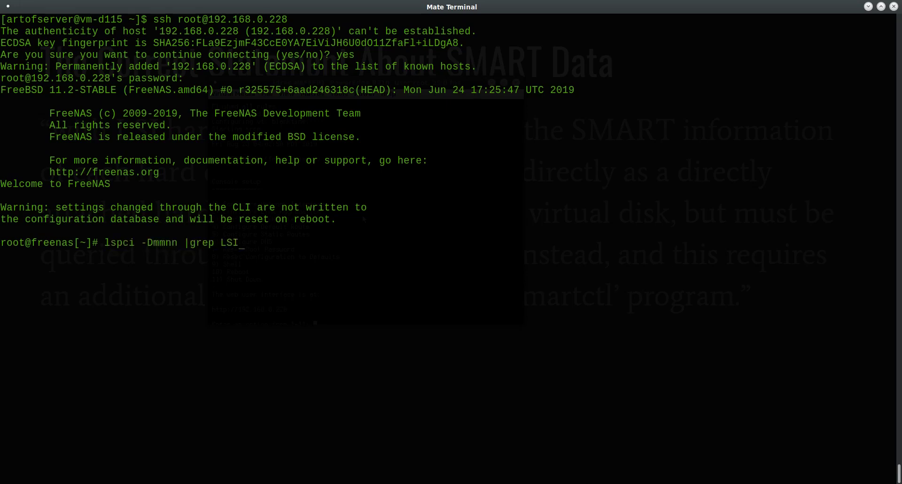
key("Return")
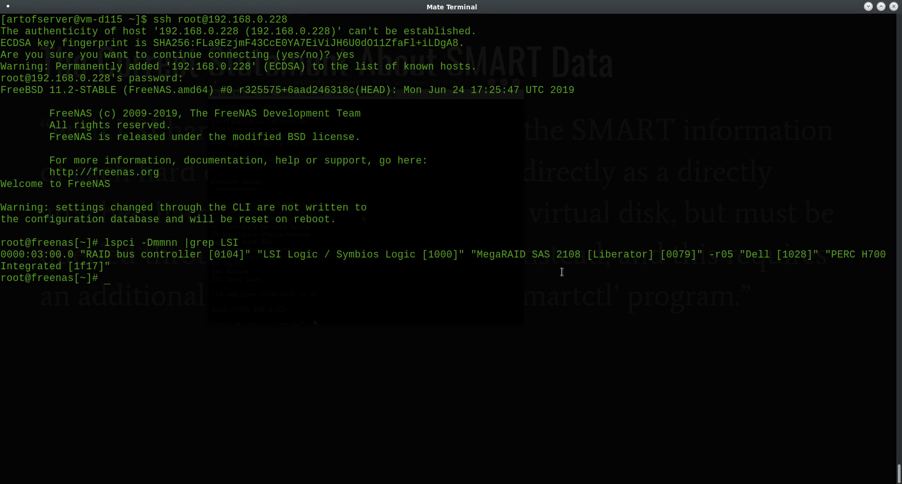
type("smartctl --scan")
key("Return")
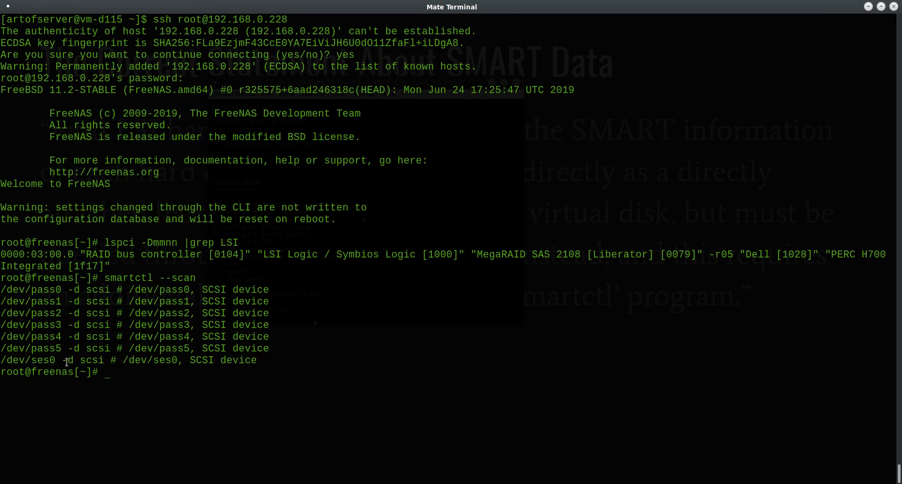
- Read the first pass-through disk's SMART report with "smartctl /dev/pass0 -d scsi -a | less -X" and exit the pager
type("smartctl /dev/pass0 ")
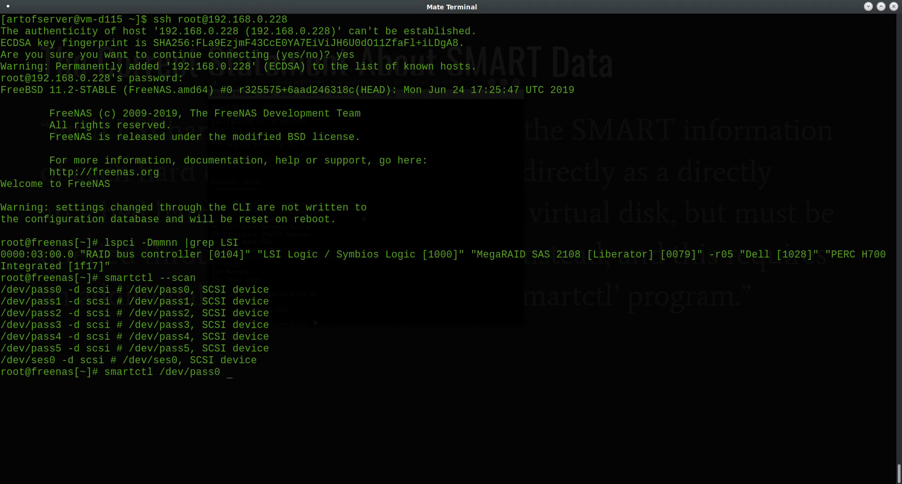
type("-d scsi -a | less -X")
key("Return")
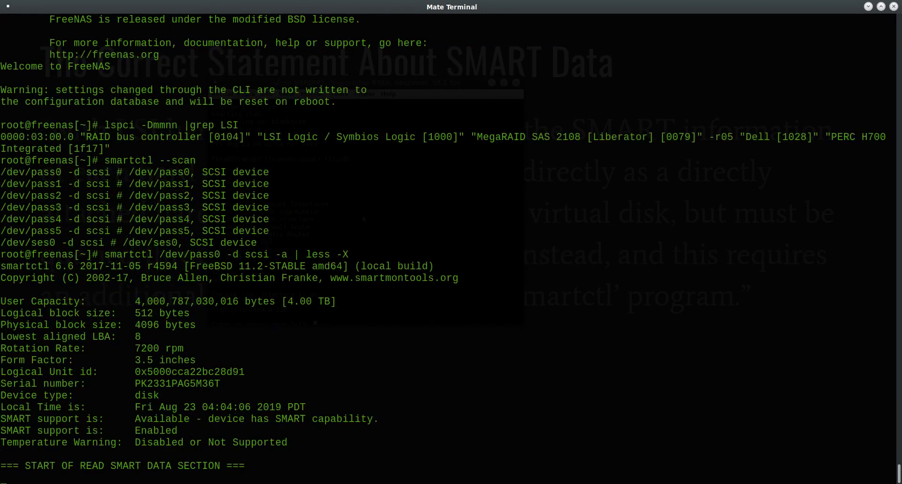
key("q")
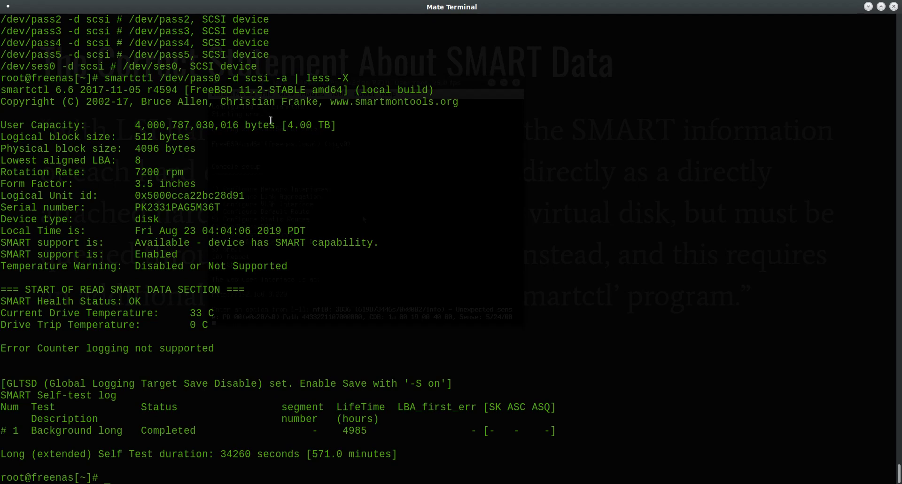
- Rerun the /dev/pass0 smartctl query with device type "sat" instead of "scsi", read the report to its end, and exit the pager
key("Up")
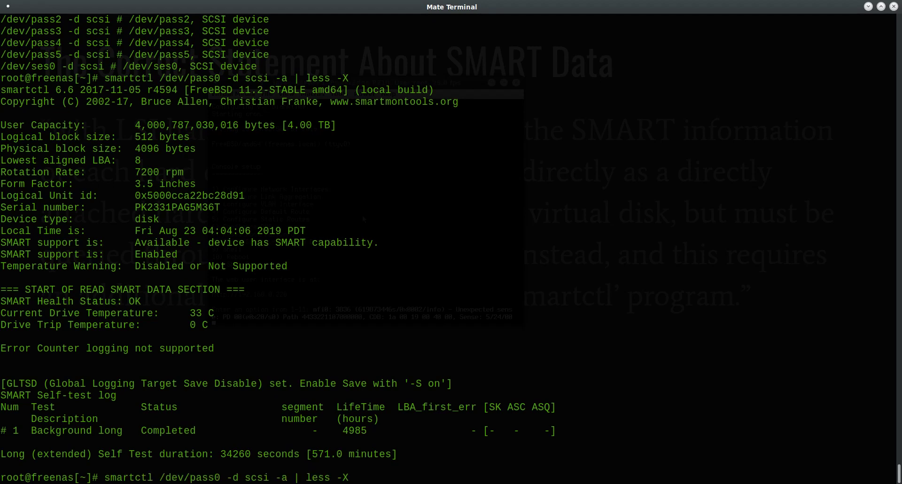
key("BackSpace")
key("BackSpace")
key("BackSpace")
key("BackSpace")
type("sat")
key("Return")
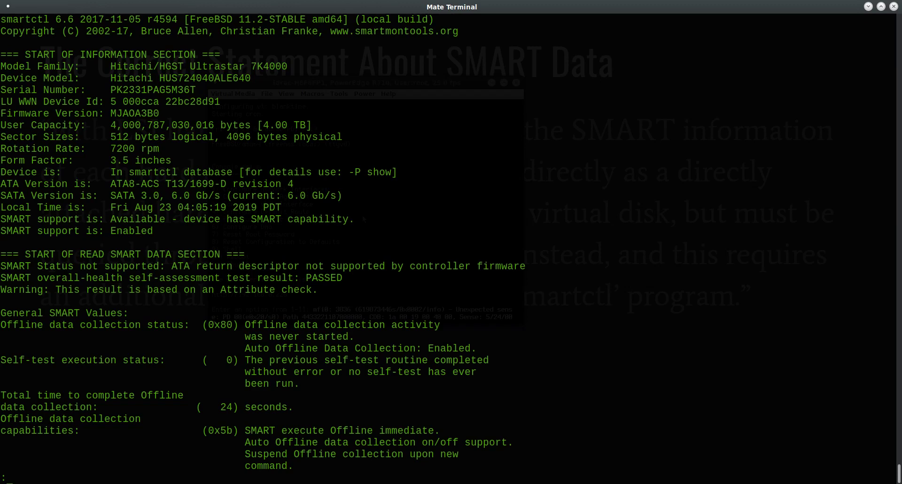
key("space")
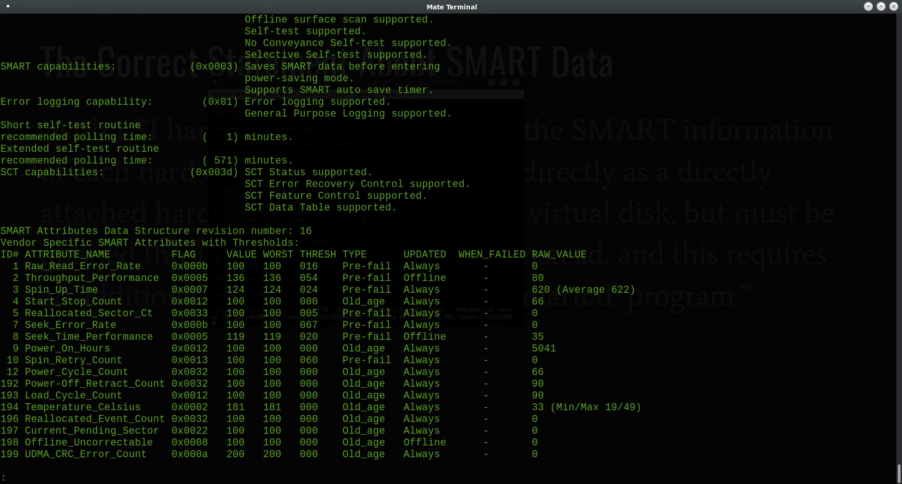
key("space")
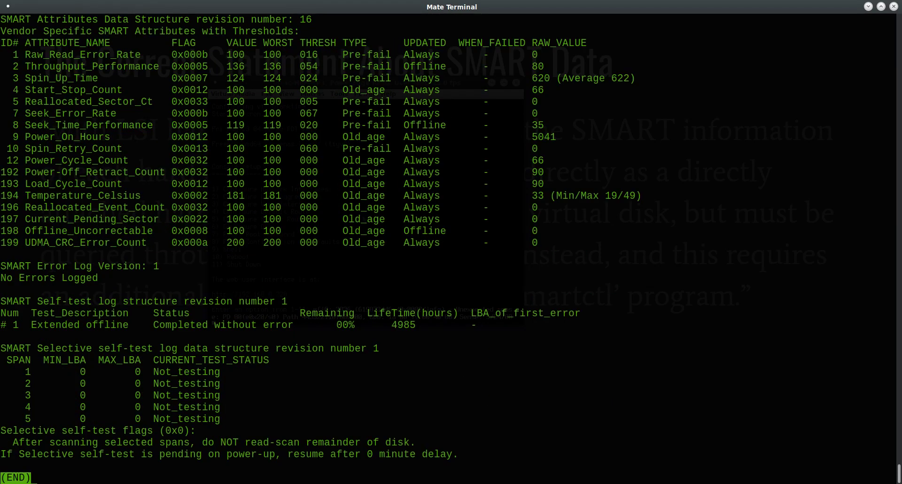
key("q")
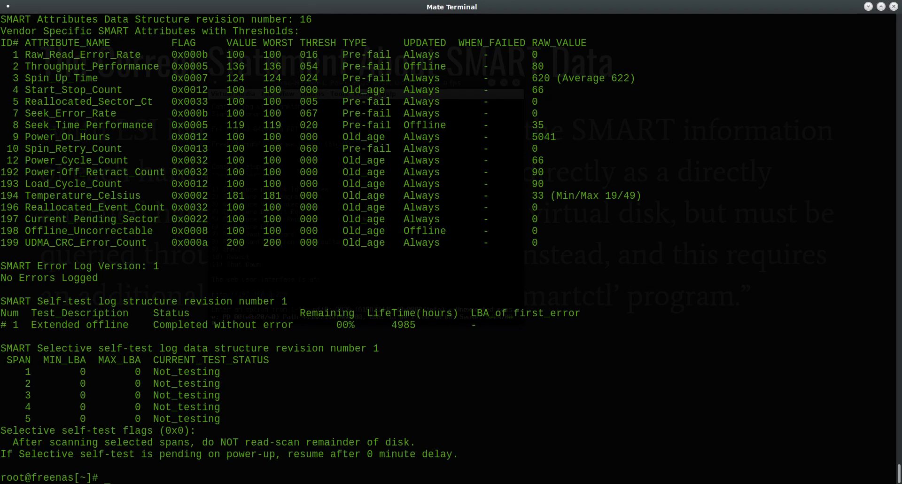
- Switch to the web browser and examine the description and supported hardware in the open FreeBSD mfi(4) manual page
key("alt+Tab")
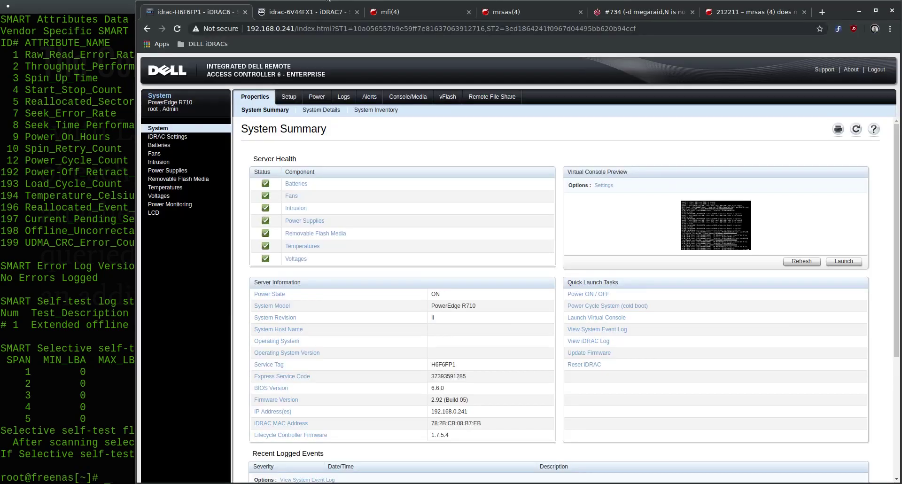
left_click(411, 14)
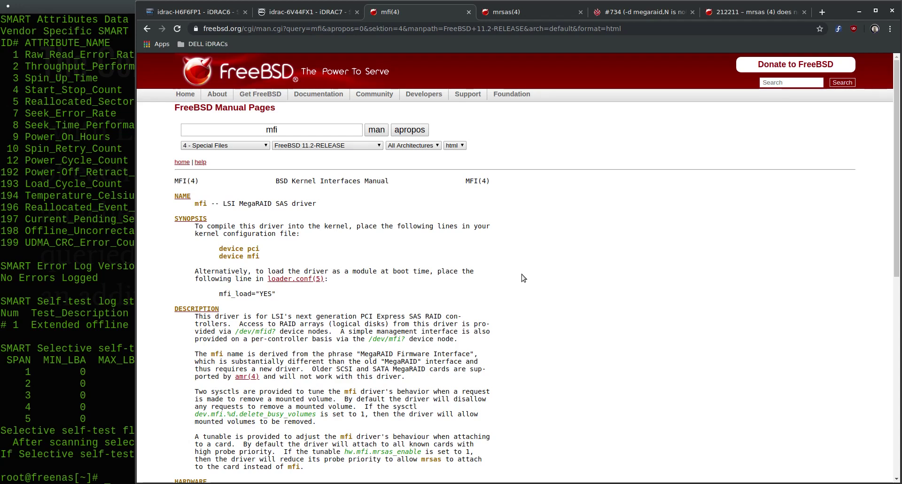
scroll(523, 276, "down", 4)
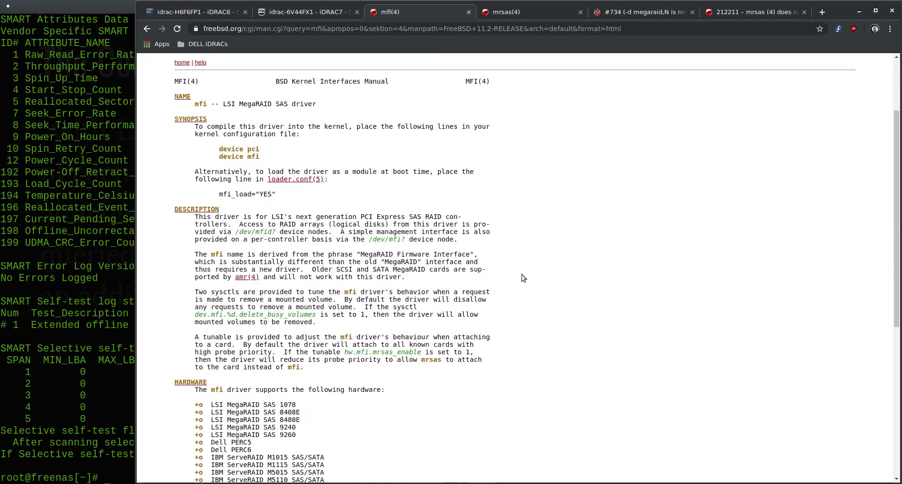
- Examine the mfi(4) supported hardware list, then the description and supported hardware in the FreeBSD mrsas(4) manual page
scroll(523, 277, "down", 1)
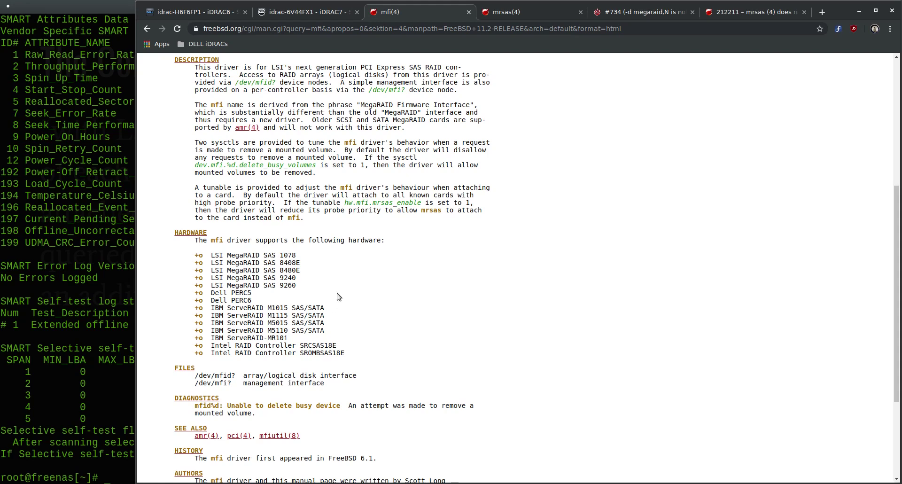
left_click(515, 12)
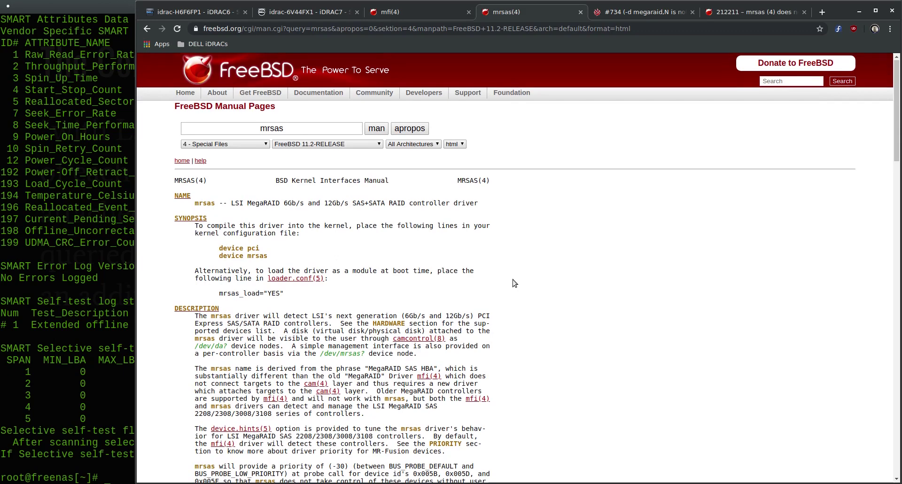
scroll(514, 283, "down", 2)
scroll(517, 287, "down", 1)
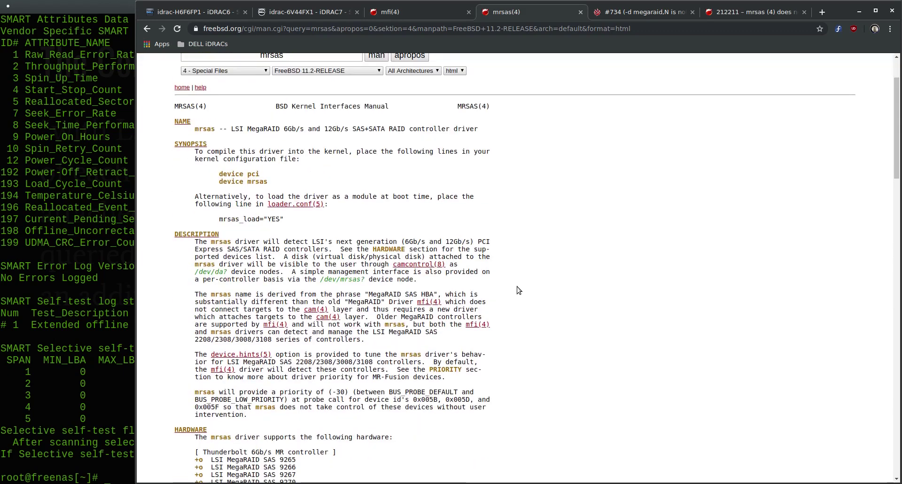
scroll(517, 290, "down", 6)
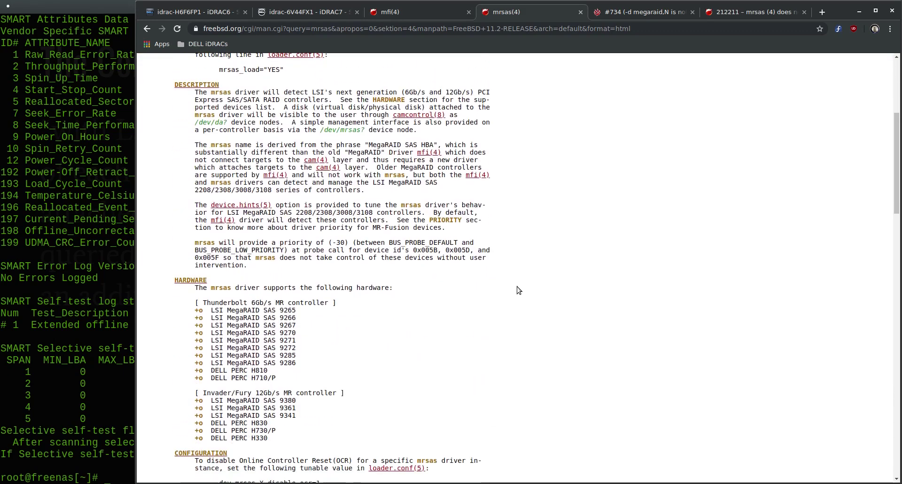
scroll(517, 289, "down", 1)
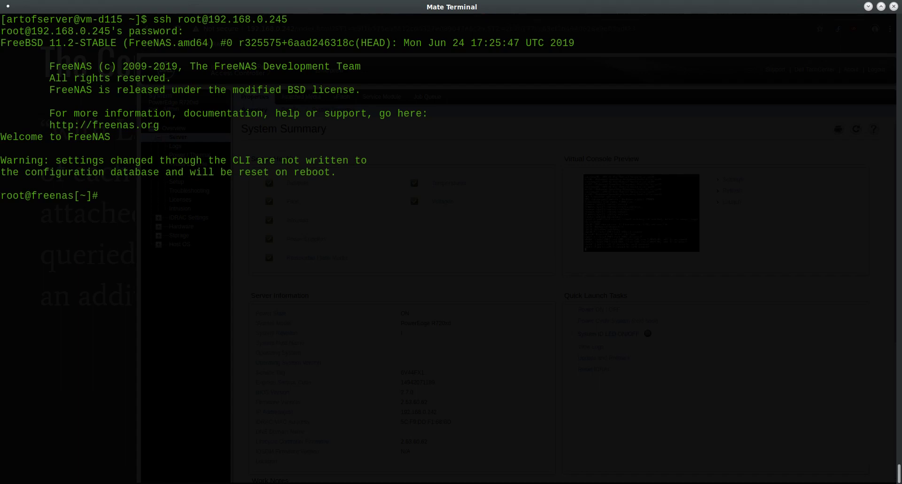
- In the FreeNAS terminal, list the LSI controllers with "lspci -Dmmnn |grep LSI"
type("lspci -Dmmnn |grpe LS")
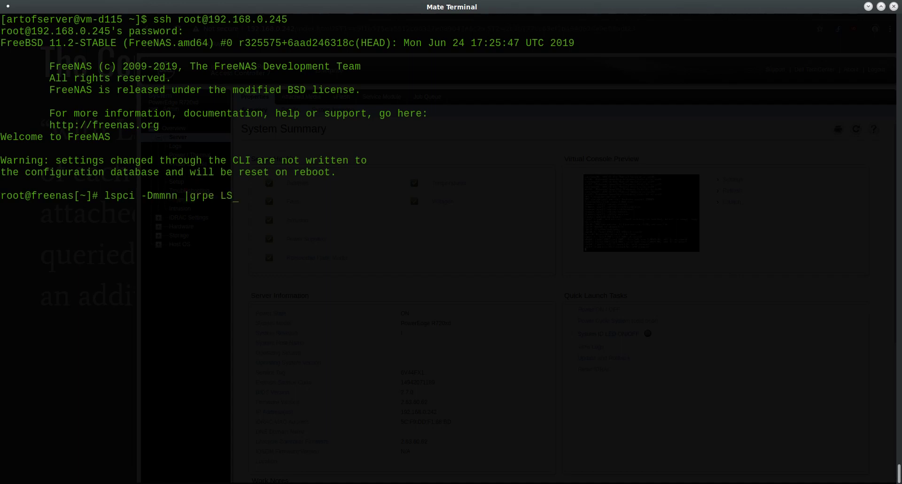
key("BackSpace")
key("BackSpace")
key("BackSpace")
type("ep LSI")
key("Return")
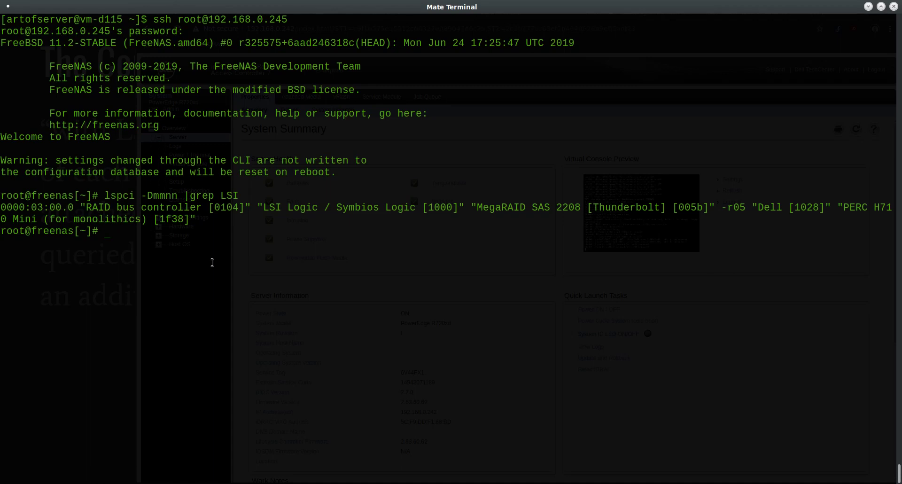
- Search the kernel messages for the controller driver with "dmesg | grep -i --color megaraid"
type("dmesg | grep -i --color ")
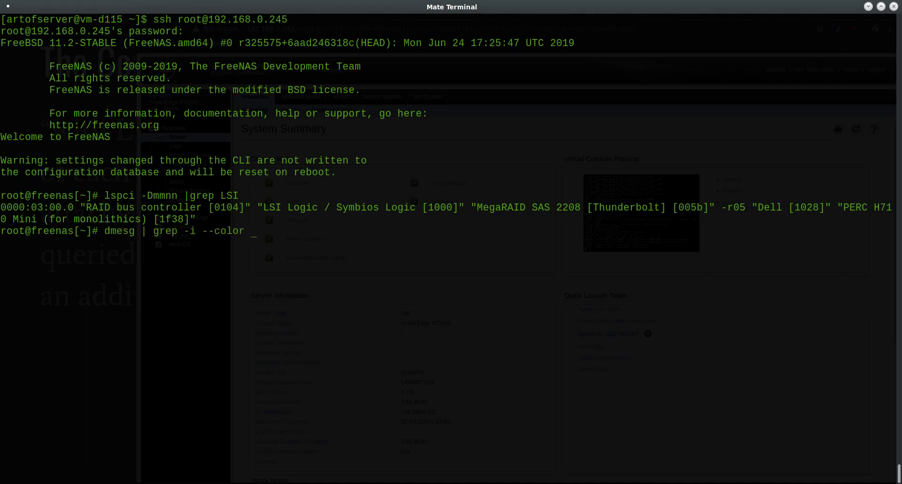
type("megaraid")
key("Return")
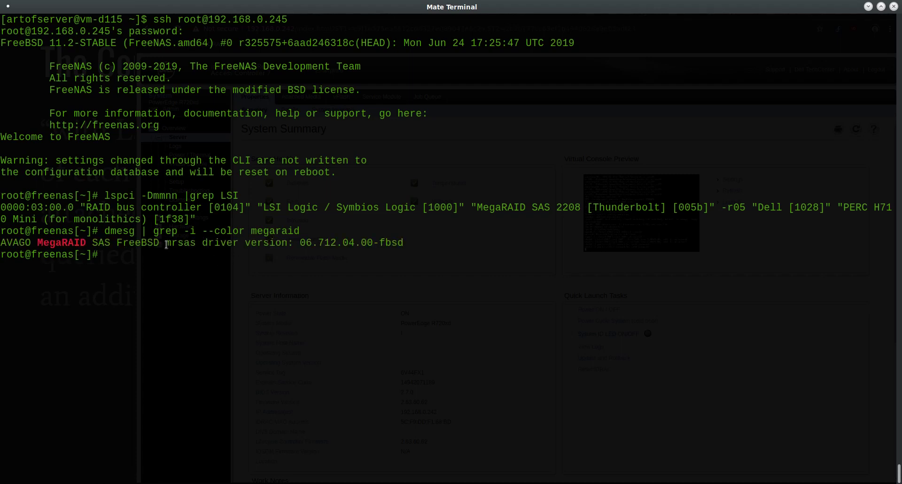
- Clear the terminal and search the kernel messages for the mrsas driver's devices with "dmesg | grep -i --color mrsas"
left_click_drag(166, 245, 194, 242)
type("dmesg | grep")
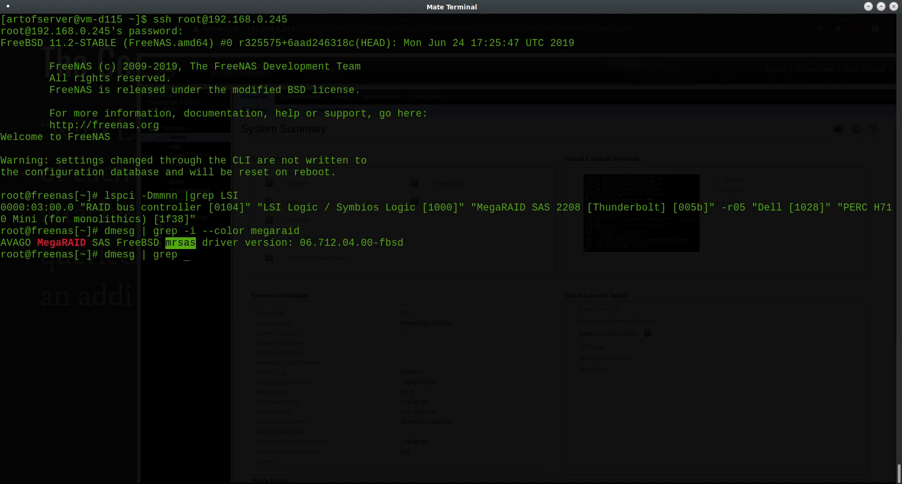
type(" -i --color mrsas")
key("ctrl+l")
key("Return")
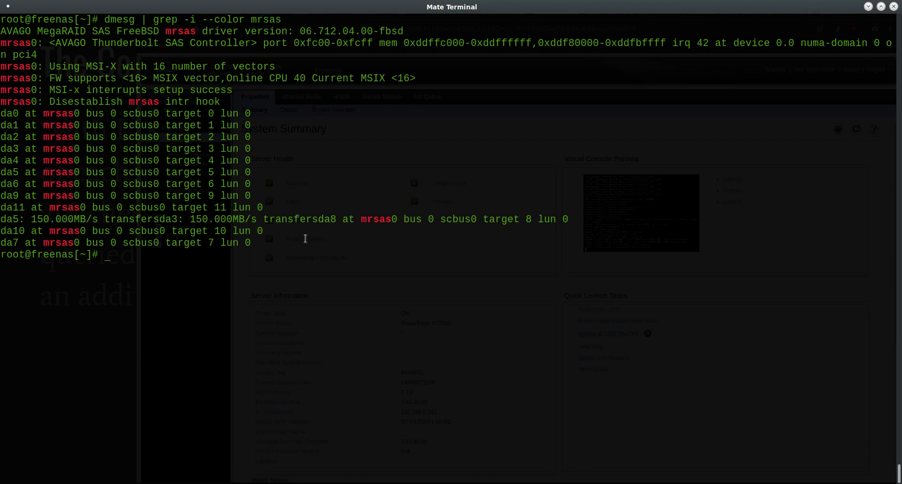
- Scan for devices with "smartctl --scan" and query the first virtual disk with "smartctl /dev/da0 -d scsi -a"
type("smartctl --scan")
key("Return")
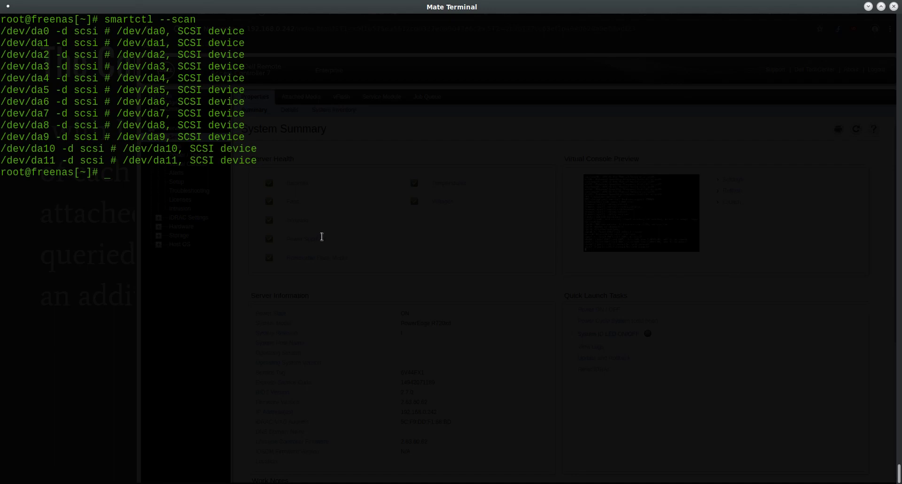
type("smartctl /dev/da0")
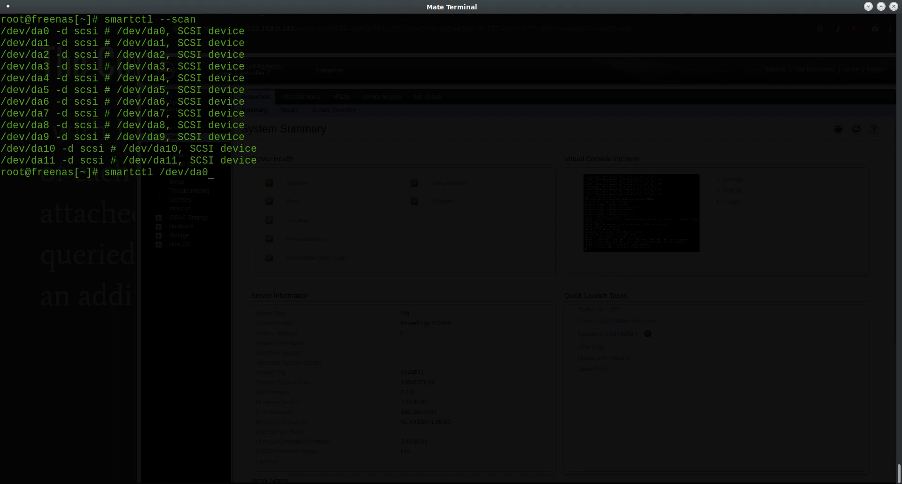
type(" -d scsi -a")
key("Return")
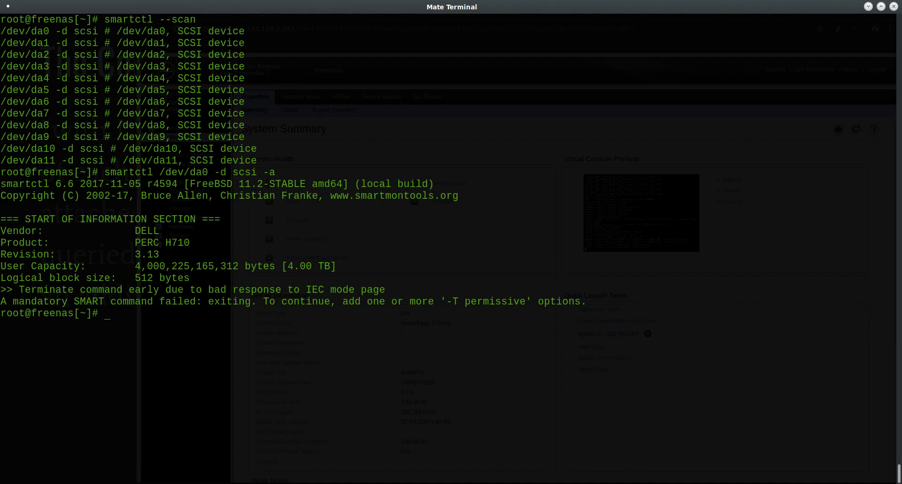
- Rerun the /dev/da0 smartctl query with device type "sat" instead of "scsi"
key("Up")
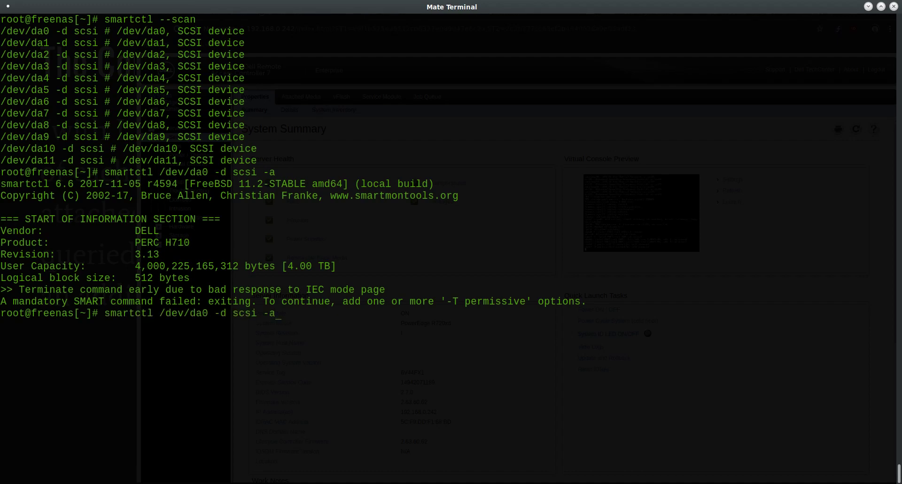
key("BackSpace")
key("BackSpace")
key("BackSpace")
key("BackSpace")
key("BackSpace")
key("BackSpace")
key("BackSpace")
type("sat -a")
key("Return")
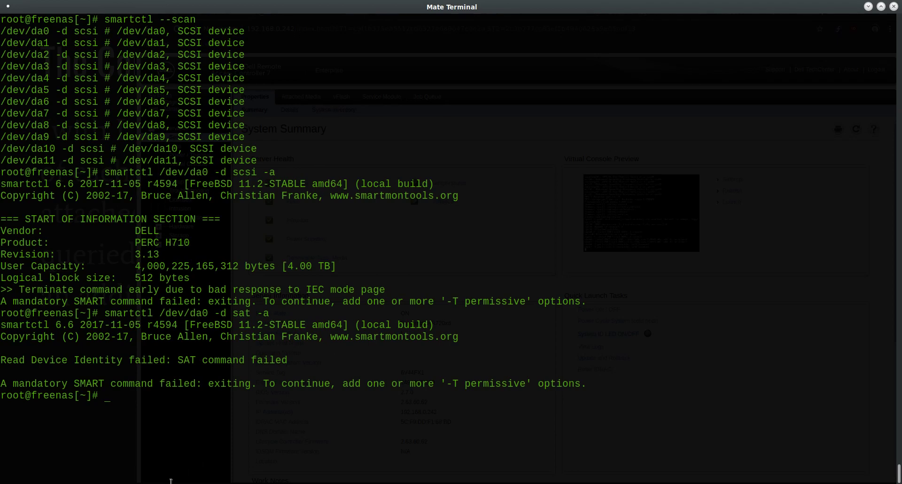
- Switch to the web browser and review smartmontools ticket #734 on megaraid support with mrsas, then open FreeBSD bug 212211
key("alt+Tab")
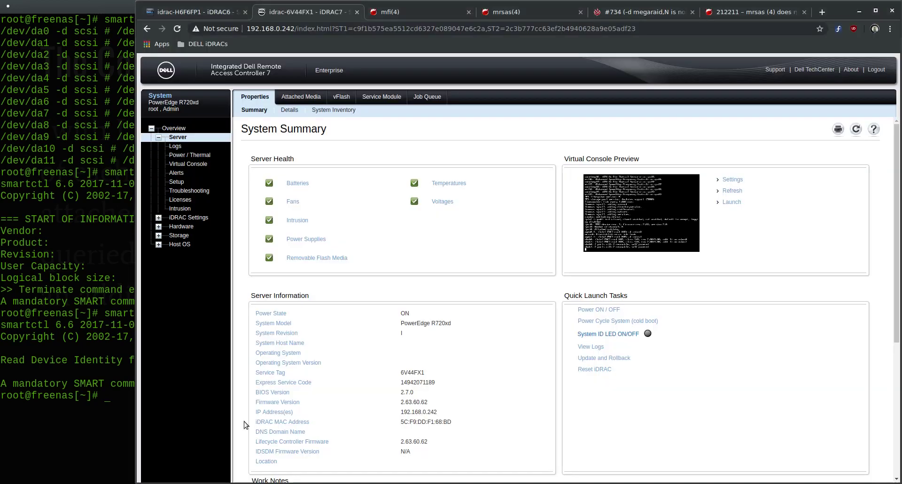
left_click(629, 14)
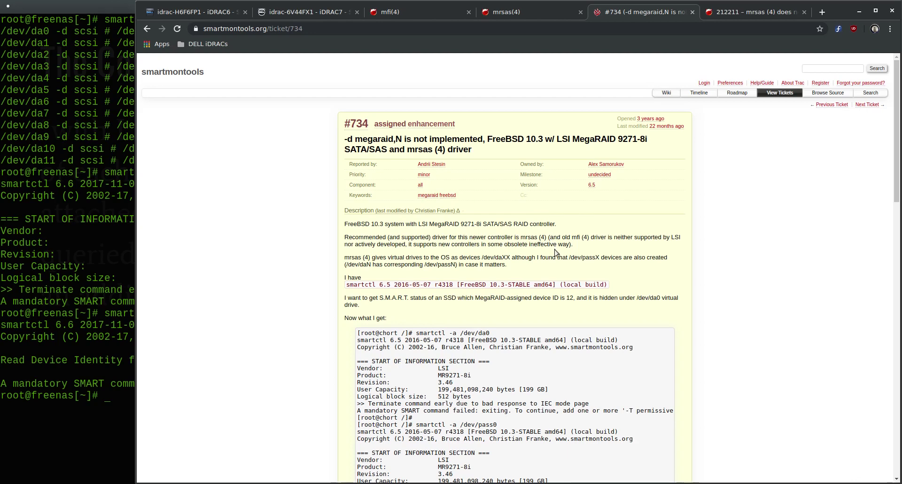
left_click(738, 14)
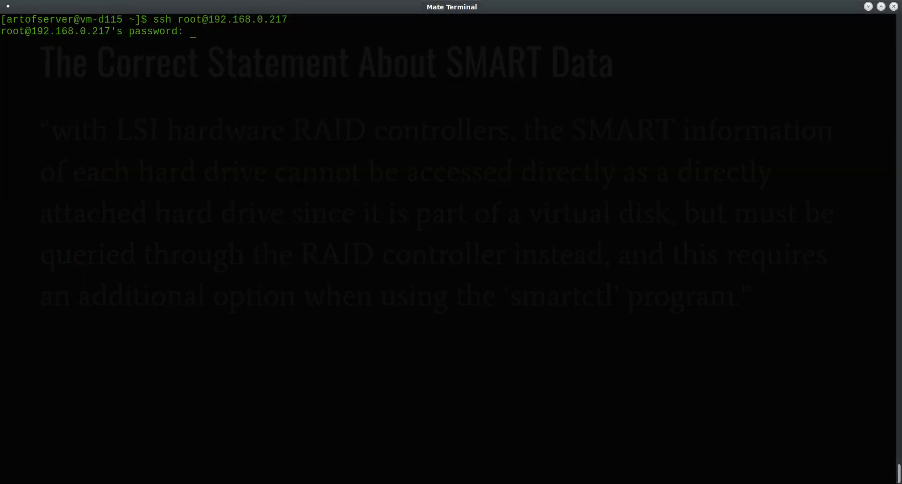
- On the Linux host, show the system information with "uname -a" and scan for devices with "smartctl --scan"
type("uname -a")
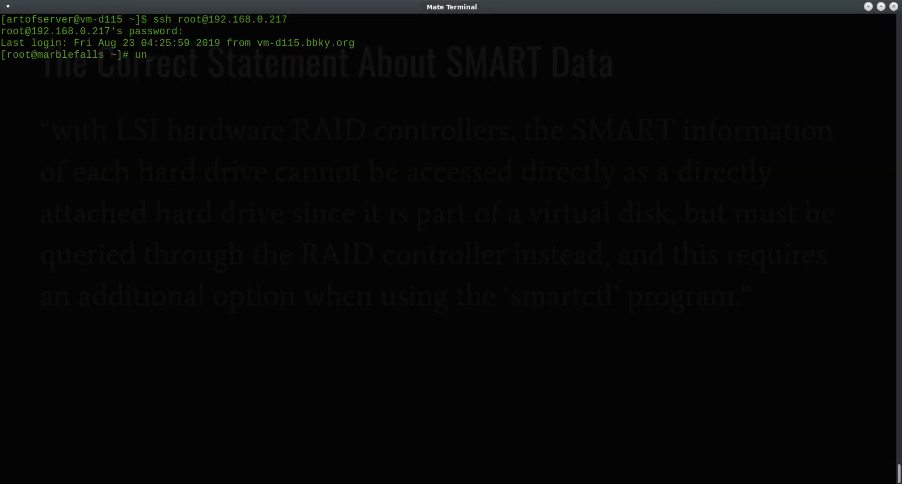
key("Return")
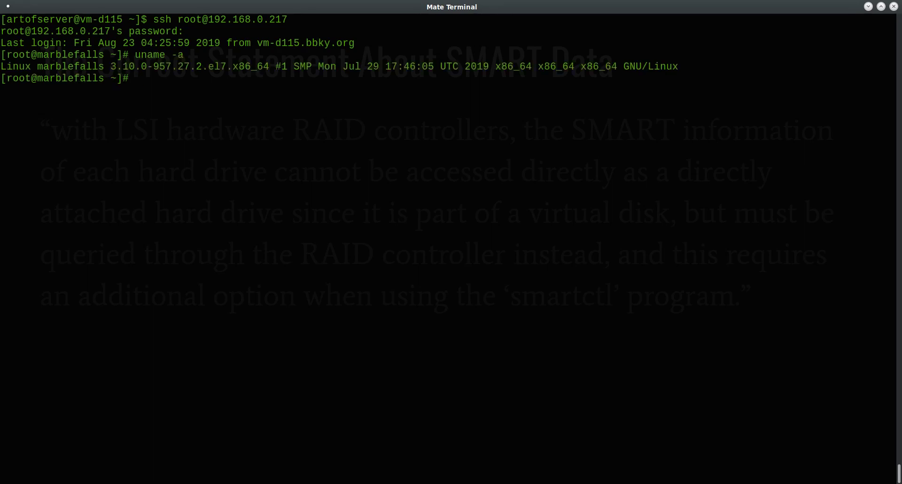
type("smartctl --scan")
key("Return")
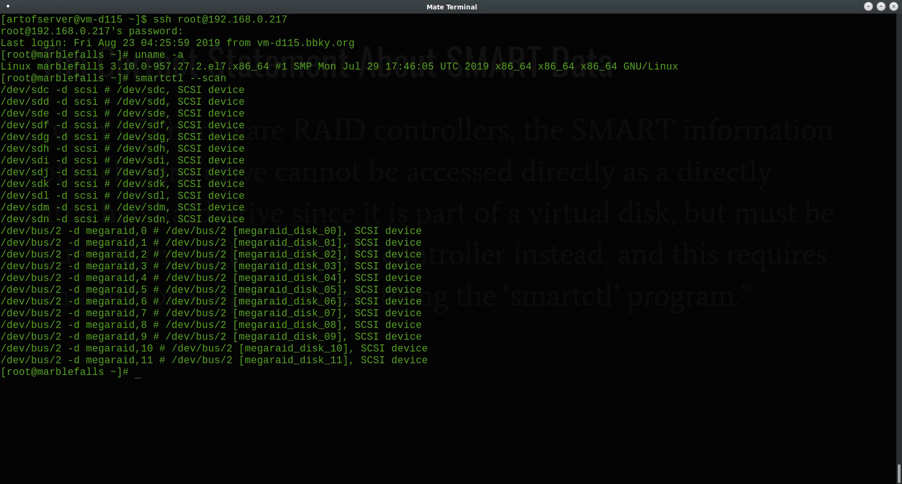
- Open the first RAID disk's SMART report with "smartctl /dev/bus/2 -d megaraid,0 -a | less -X" and read it to its end
type("smartctl /dev/bus/0")
key("BackSpace")
type("2 ")
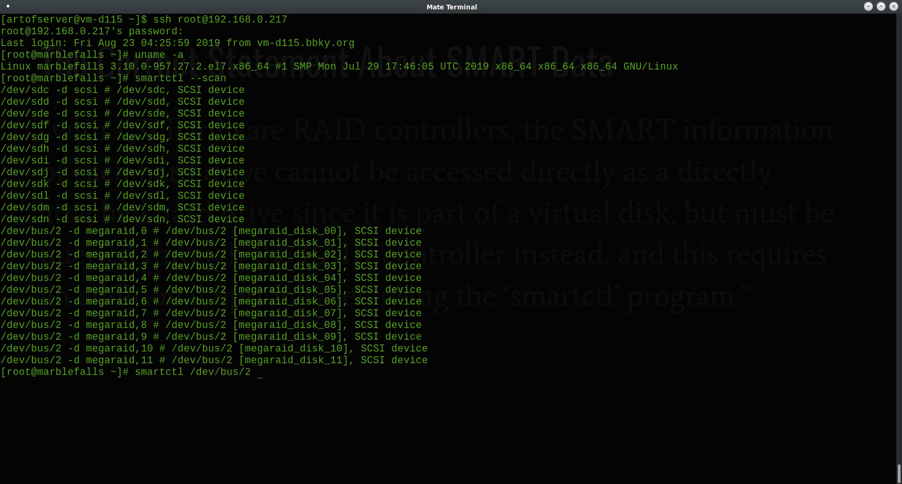
type("-d megaraid,0 -a | less -X")
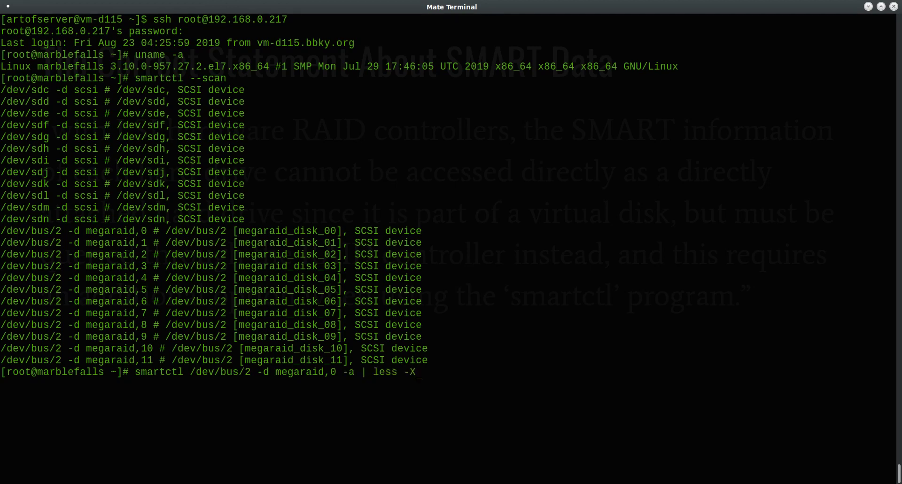
key("Return")
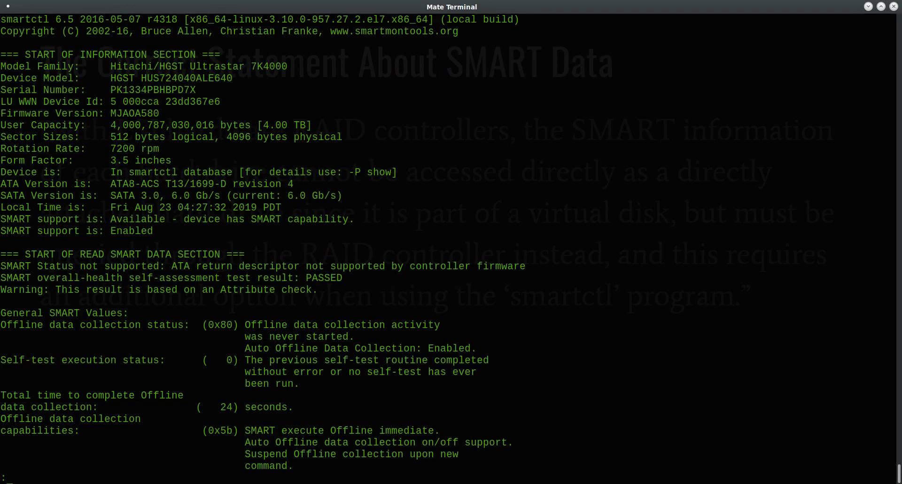
key("space")
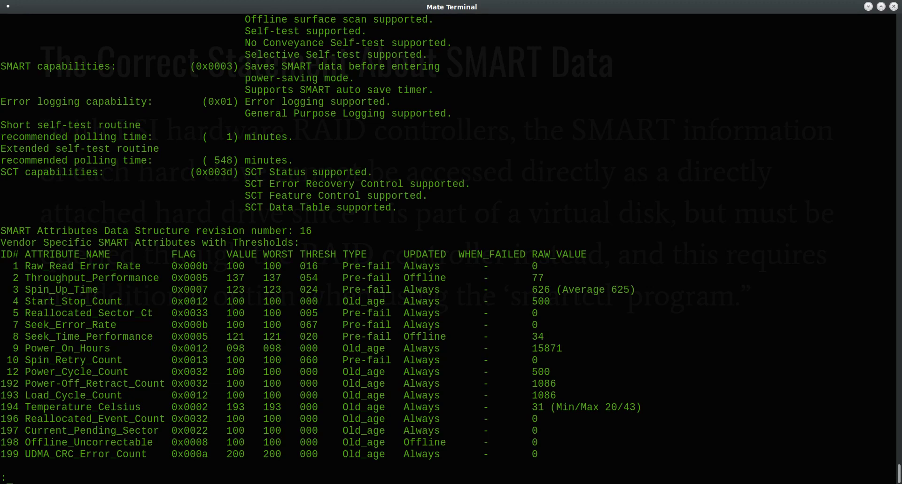
key("space")
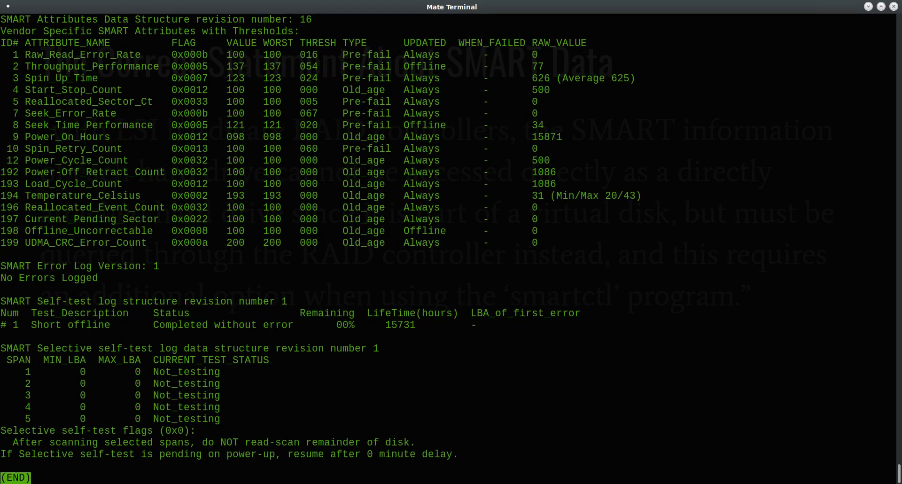